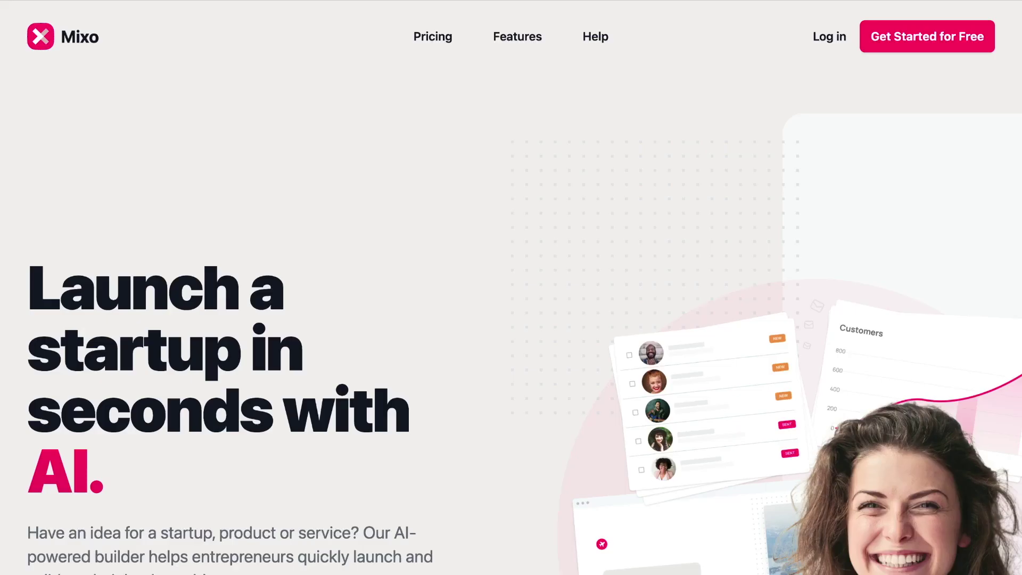
Step: Start creating a new site from the Sites list
{"action": "scroll", "coordinate": [511, 288], "scroll_direction": "down", "scroll_amount": 20}
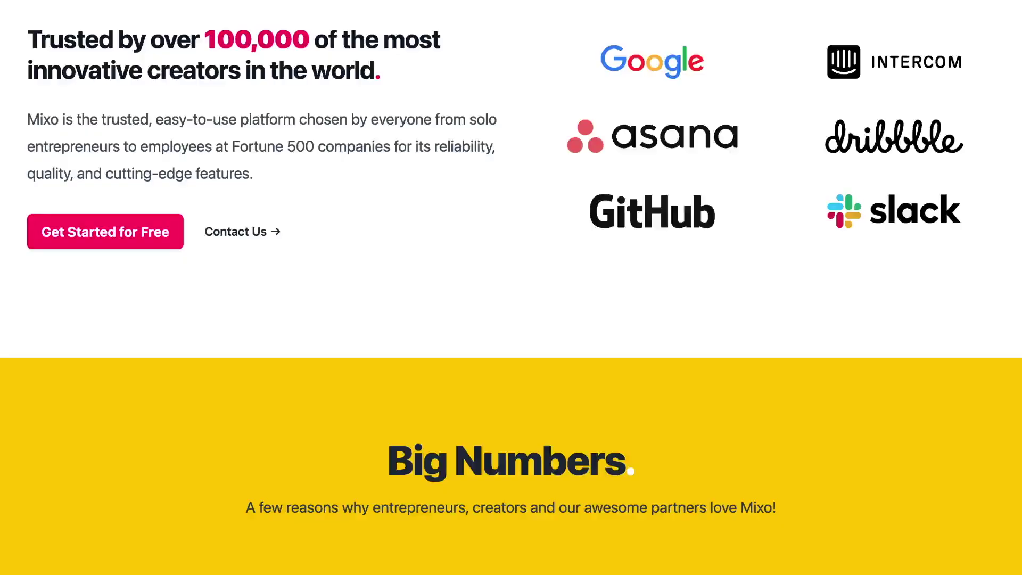
{"action": "scroll", "coordinate": [511, 288], "scroll_direction": "down", "scroll_amount": 20}
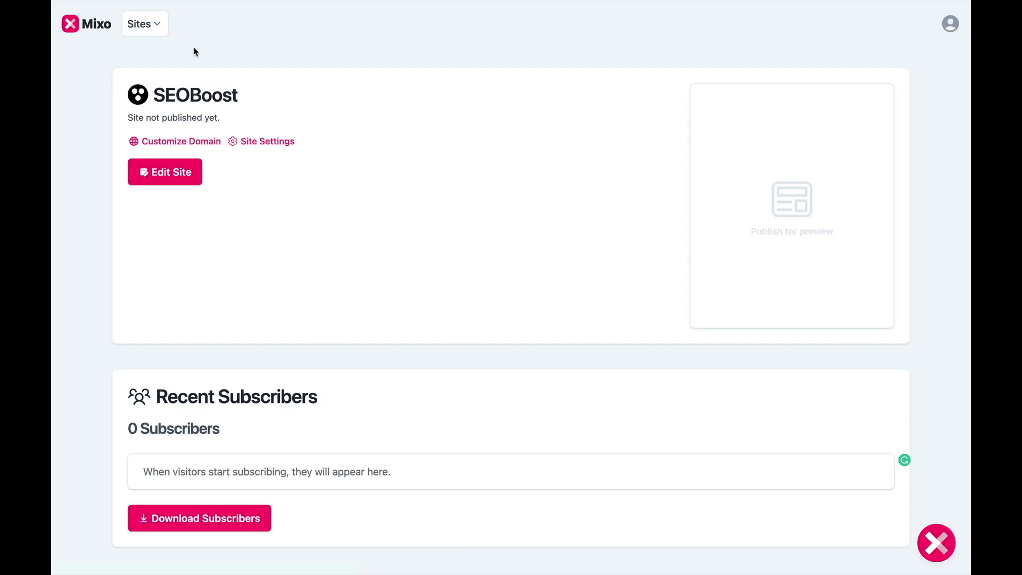
{"action": "left_click", "coordinate": [162, 29]}
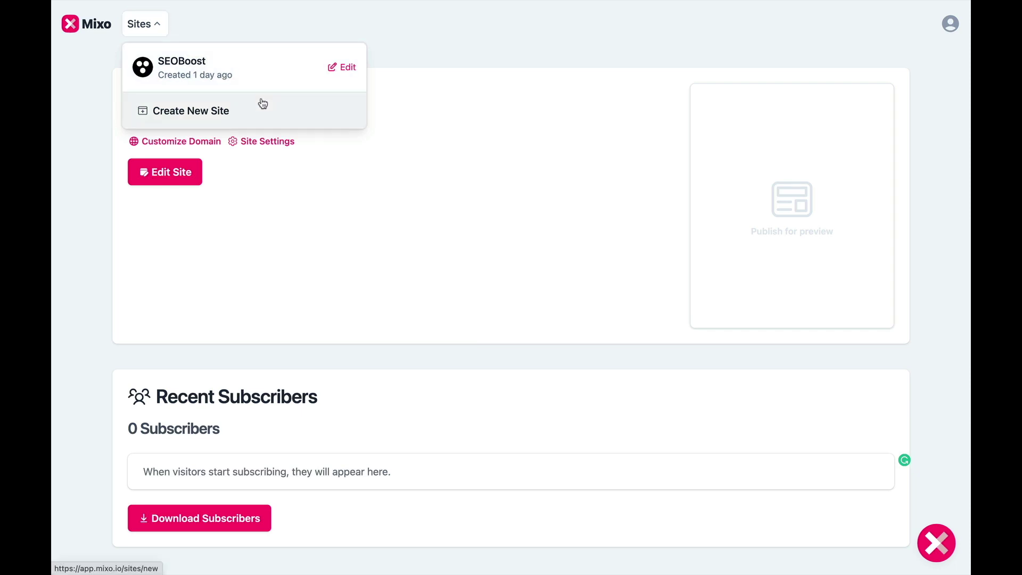
{"action": "left_click", "coordinate": [263, 103]}
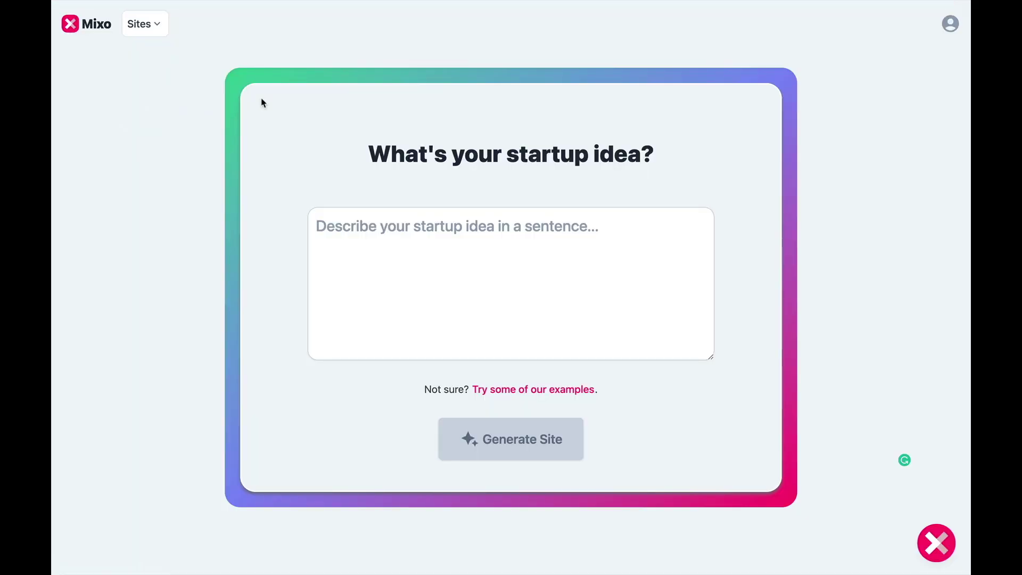
Step: Cycle example ideas to 'AI platform that helps you deal with stress and frustration' and generate the site
{"action": "left_click", "coordinate": [553, 390]}
{"action": "left_click", "coordinate": [553, 390]}
{"action": "left_click", "coordinate": [554, 390]}
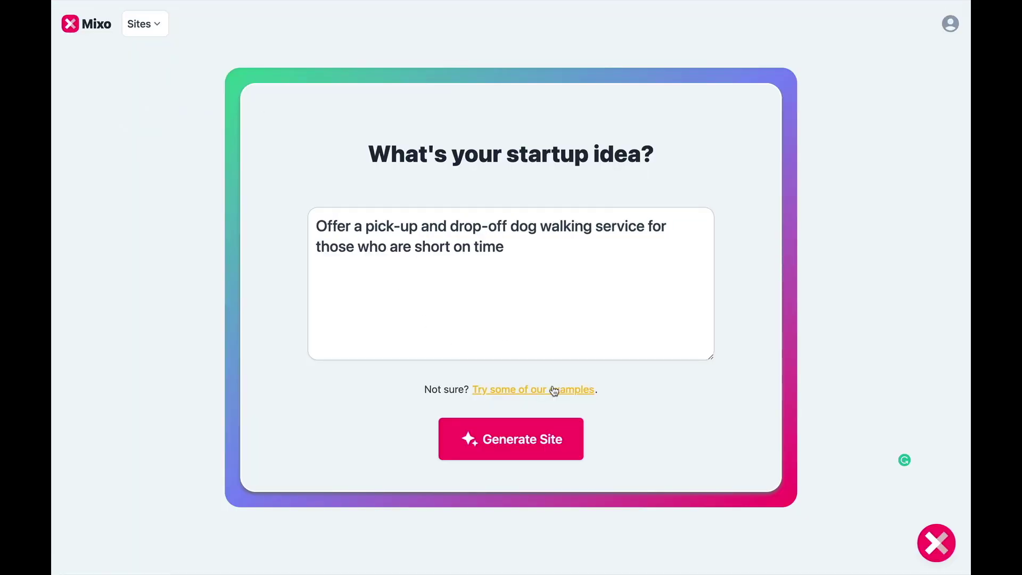
{"action": "left_click", "coordinate": [554, 390]}
{"action": "left_click", "coordinate": [553, 390]}
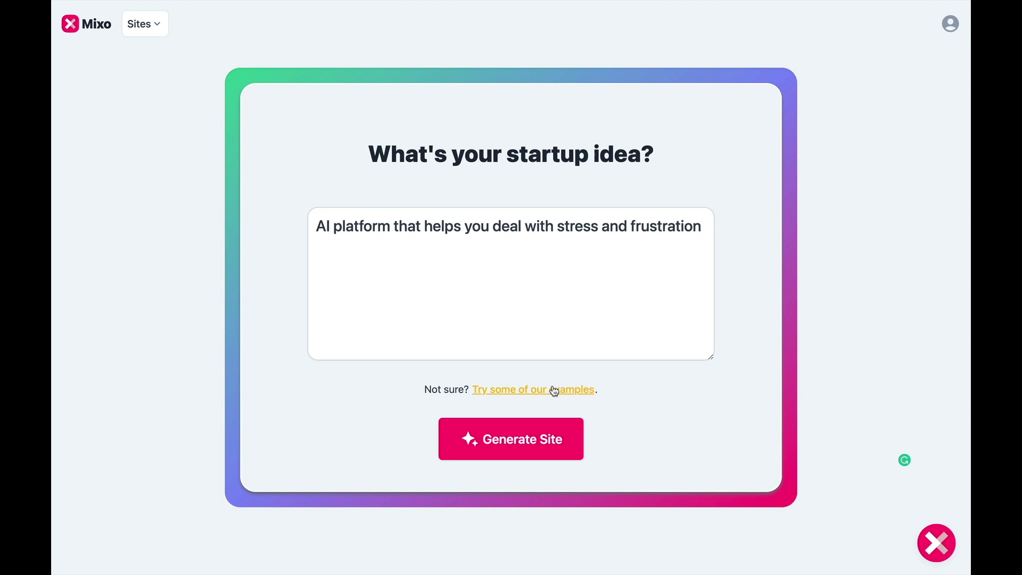
{"action": "left_click", "coordinate": [533, 450]}
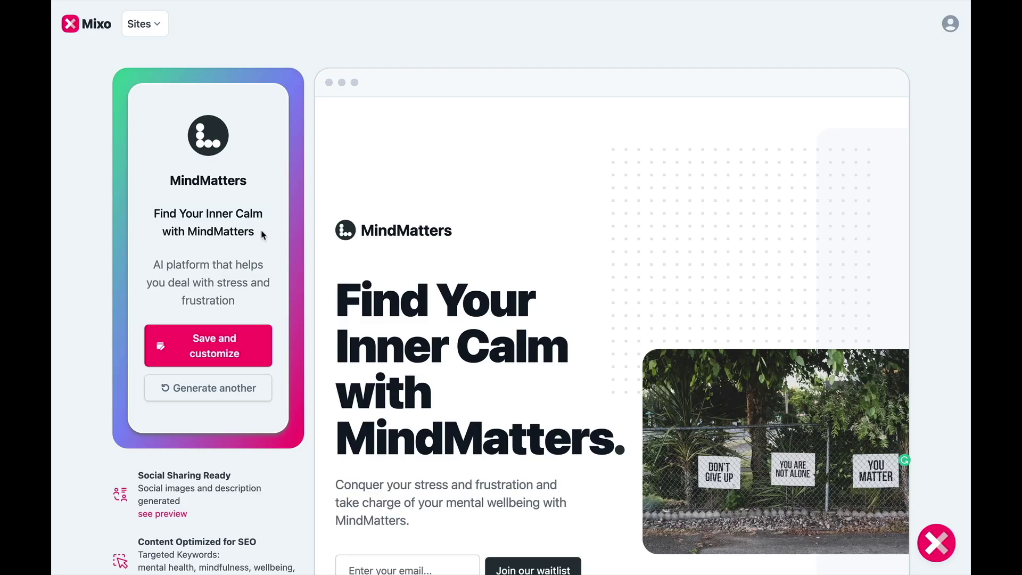
Step: Highlight the generated MindMatters tagline in the preview
{"action": "left_click_drag", "start_coordinate": [263, 230], "coordinate": [111, 209]}
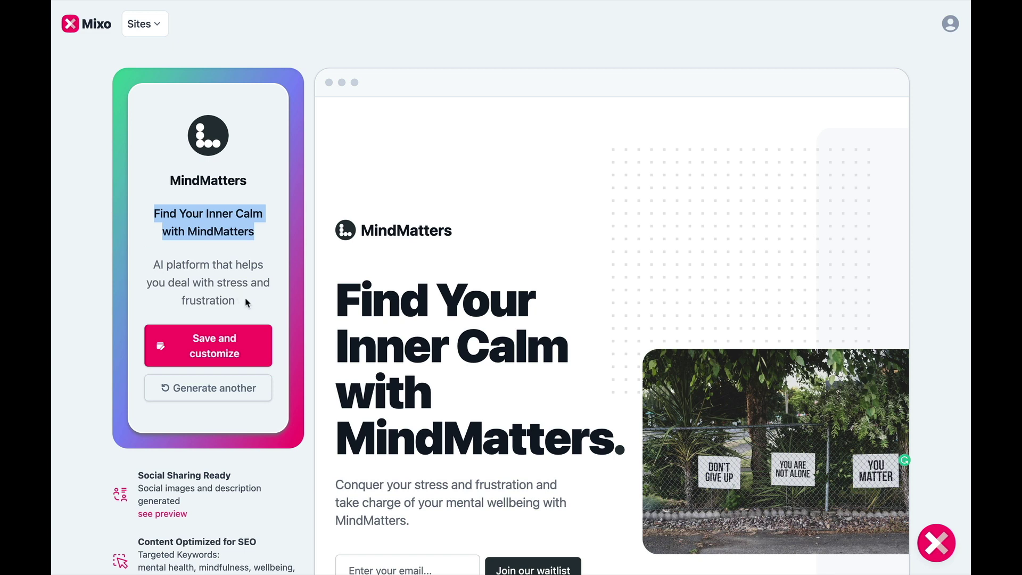
Step: Highlight the AIEasy version's short description in the preview
{"action": "left_click_drag", "start_coordinate": [236, 301], "coordinate": [138, 259]}
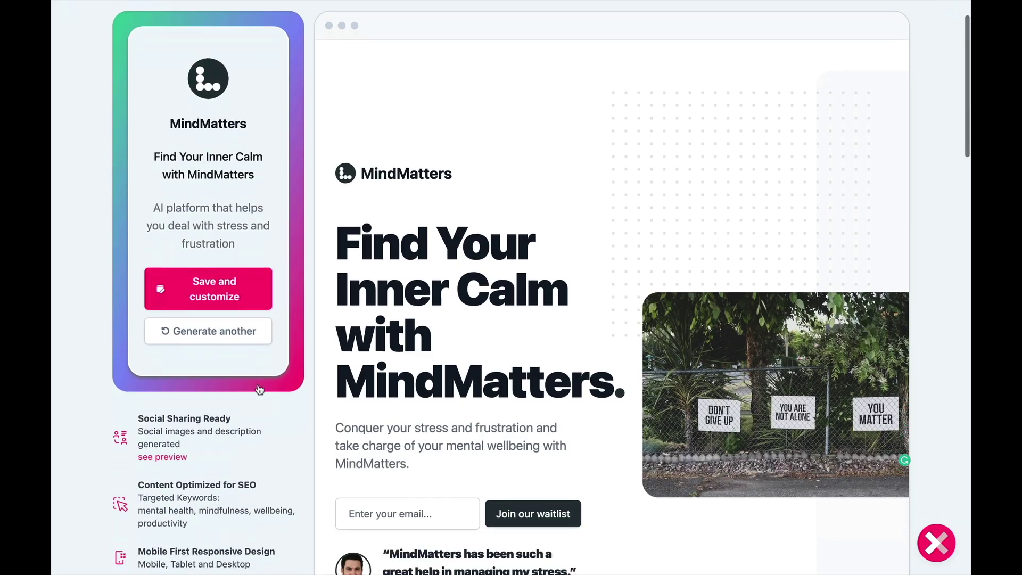
Step: Scroll down the MindMatters preview toward its features
{"action": "scroll", "coordinate": [262, 388], "scroll_direction": "down", "scroll_amount": 4}
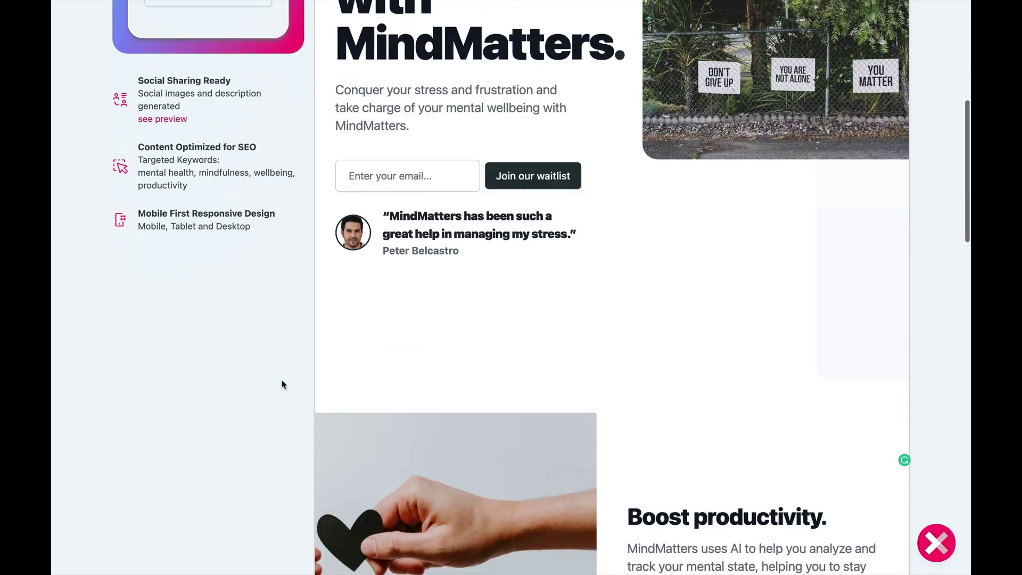
Step: Review the MindMatters preview, save it with Save and customize, and proceed to the site editor
{"action": "scroll", "coordinate": [282, 384], "scroll_direction": "down", "scroll_amount": 5}
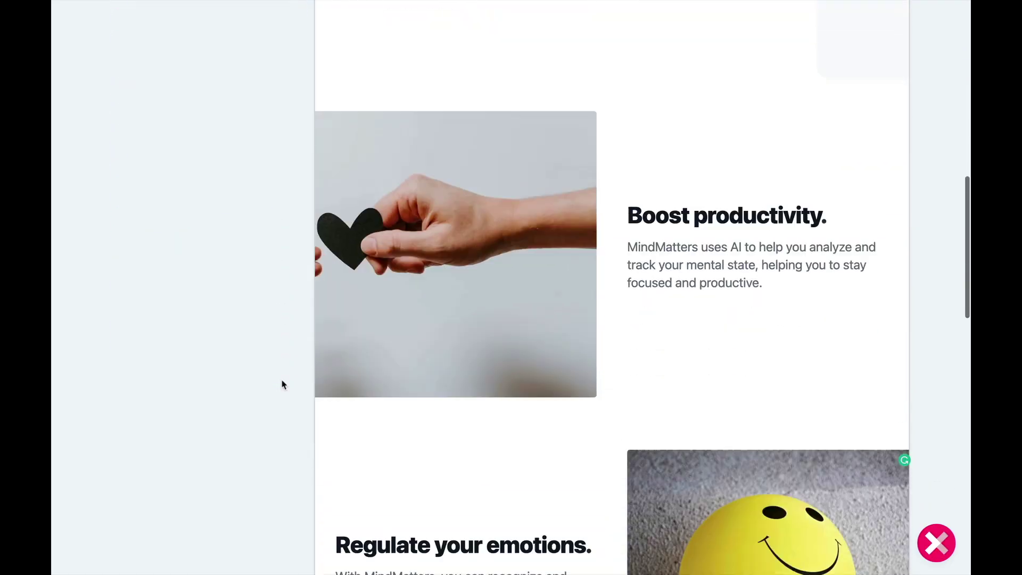
{"action": "scroll", "coordinate": [282, 384], "scroll_direction": "down", "scroll_amount": 15}
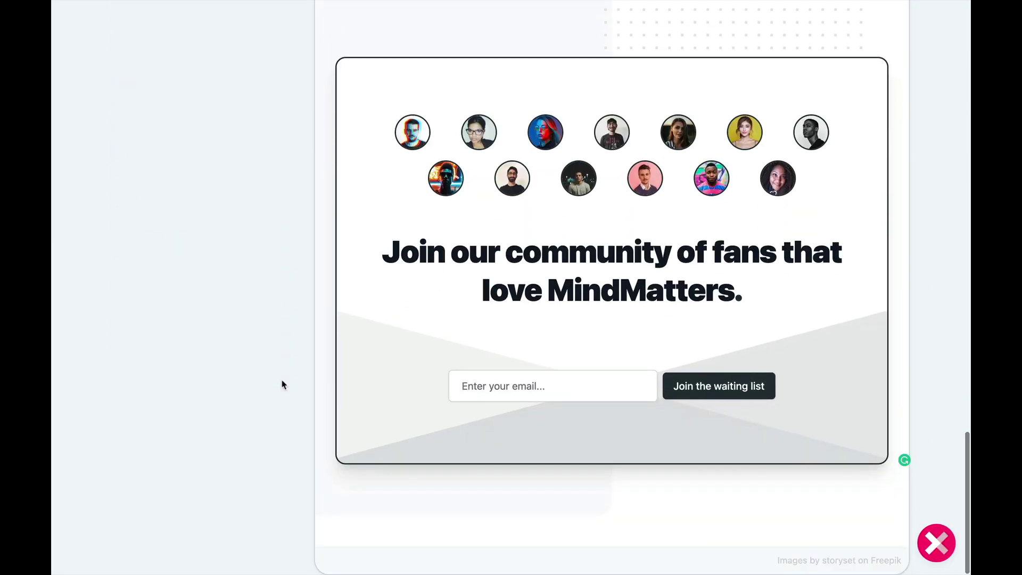
{"action": "scroll", "coordinate": [282, 384], "scroll_direction": "up", "scroll_amount": 20}
{"action": "left_click", "coordinate": [228, 339]}
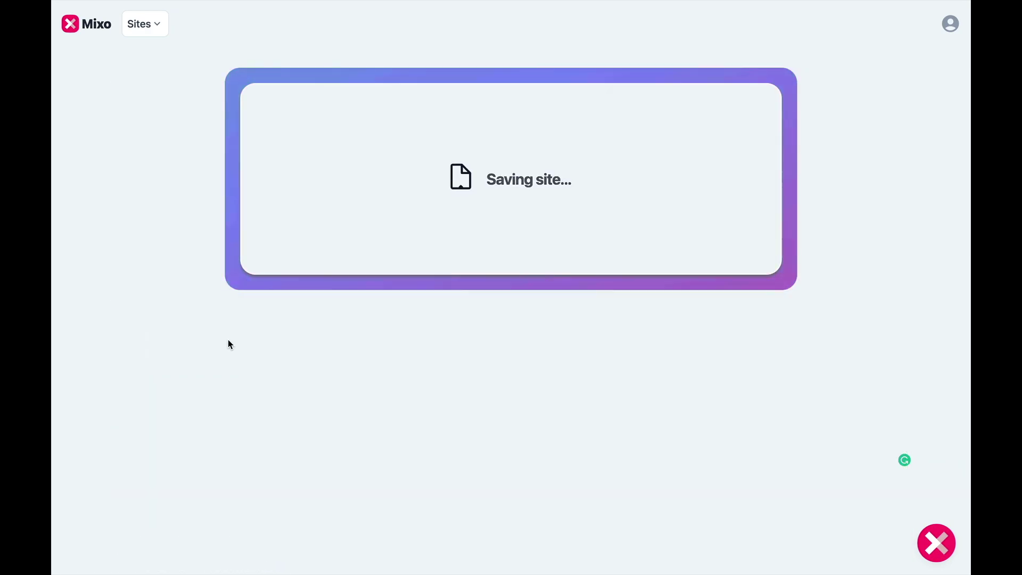
{"action": "left_click", "coordinate": [477, 390]}
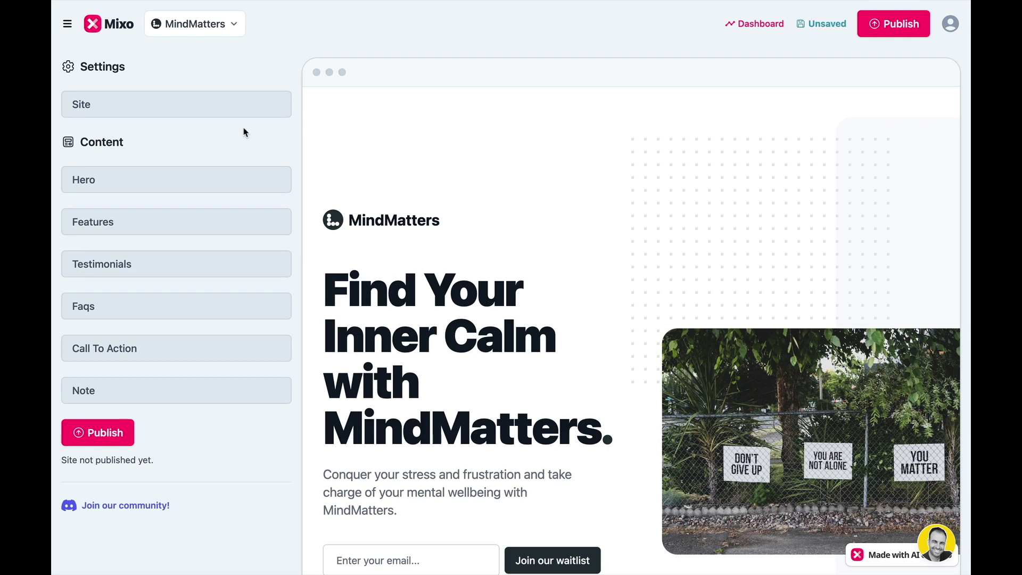
Step: In Site settings, set the logo size to Small and toggle hiding the site name
{"action": "left_click", "coordinate": [228, 110]}
{"action": "scroll", "coordinate": [260, 205], "scroll_direction": "down", "scroll_amount": 3}
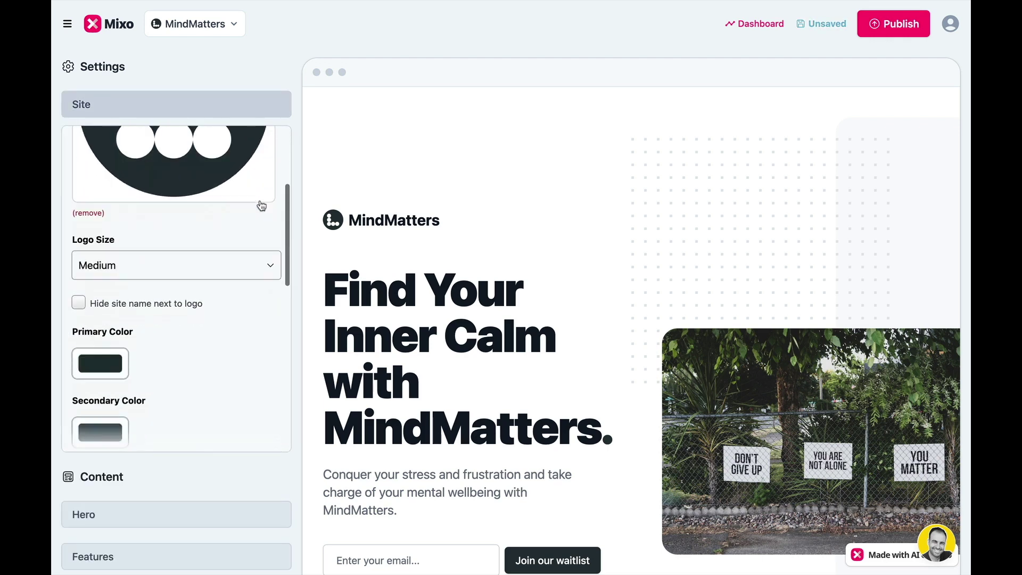
{"action": "scroll", "coordinate": [260, 202], "scroll_direction": "down", "scroll_amount": 8}
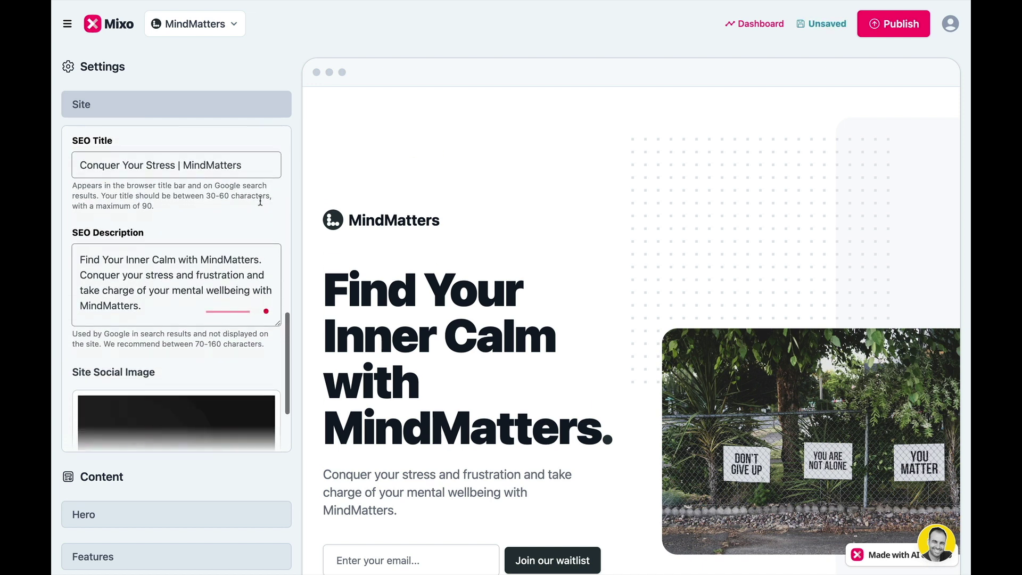
{"action": "scroll", "coordinate": [261, 202], "scroll_direction": "up", "scroll_amount": 6}
{"action": "left_click", "coordinate": [267, 210]}
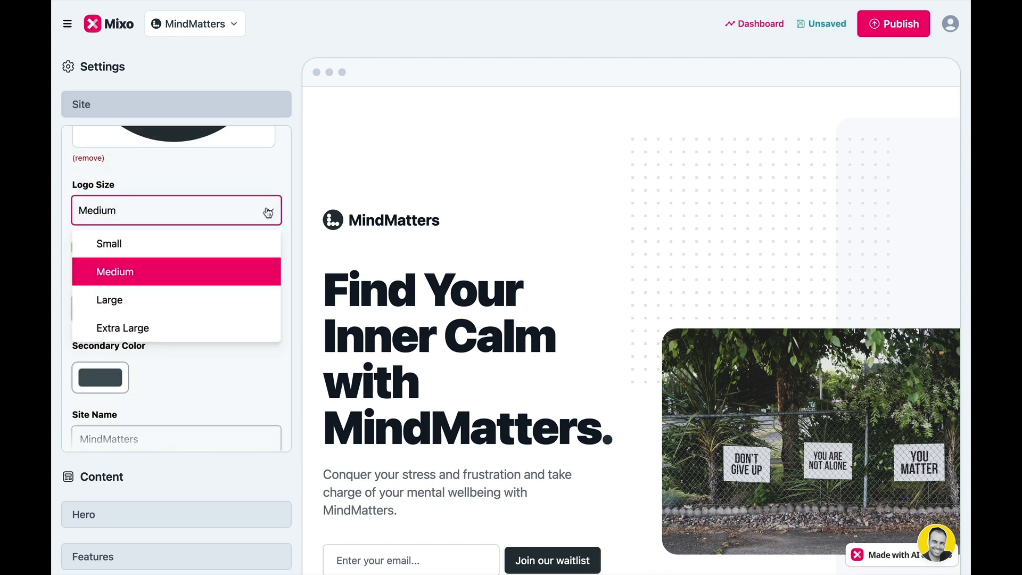
{"action": "left_click", "coordinate": [240, 243]}
{"action": "left_click", "coordinate": [79, 247]}
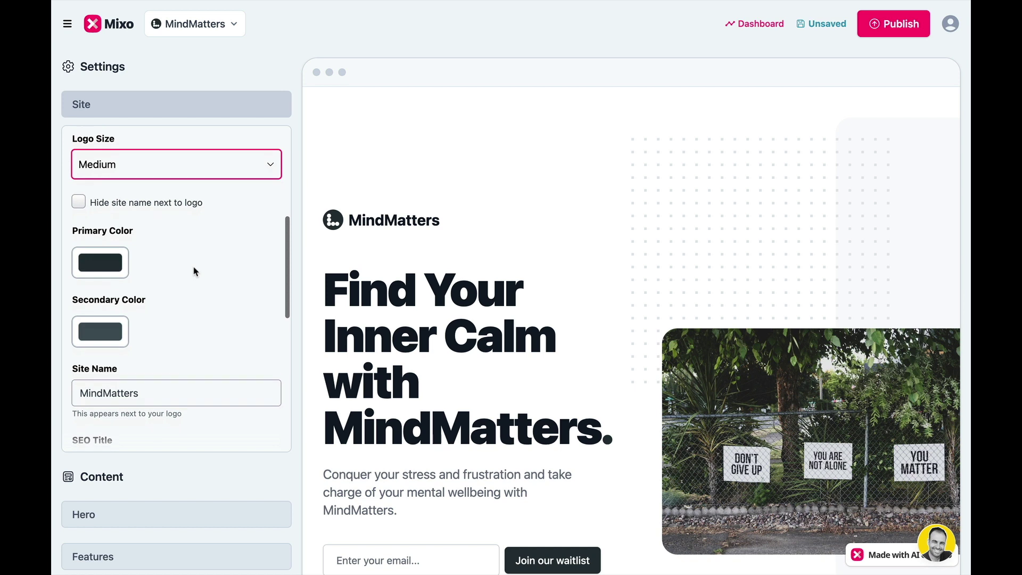
Step: Set the primary colour to blue and collapse the Site settings
{"action": "left_click", "coordinate": [101, 263]}
{"action": "left_click", "coordinate": [197, 273]}
{"action": "left_click", "coordinate": [174, 242]}
{"action": "scroll", "coordinate": [174, 240], "scroll_direction": "down", "scroll_amount": 3}
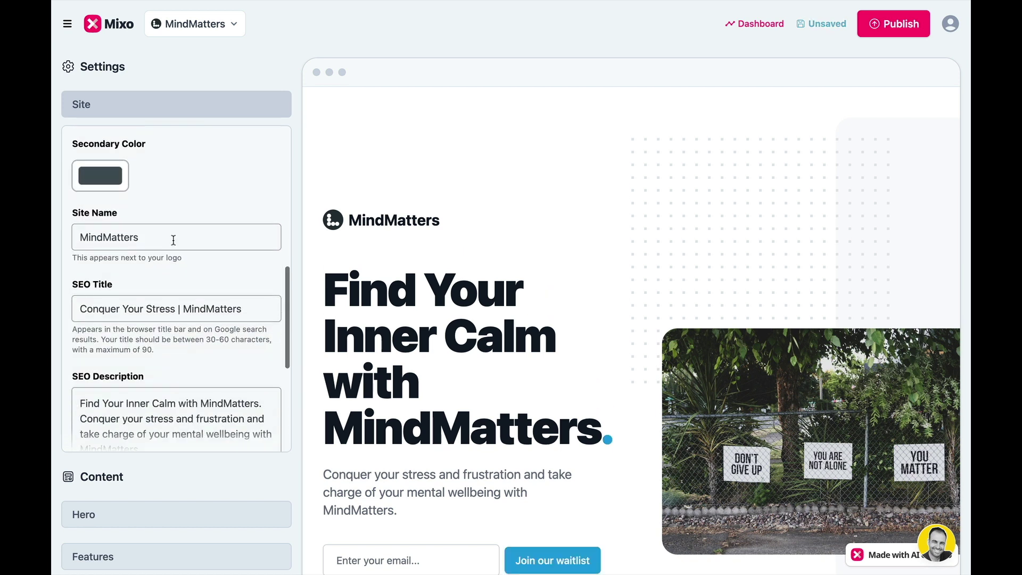
{"action": "left_click_drag", "start_coordinate": [173, 240], "coordinate": [80, 240]}
{"action": "scroll", "coordinate": [160, 240], "scroll_direction": "up", "scroll_amount": 5}
{"action": "left_click", "coordinate": [196, 111]}
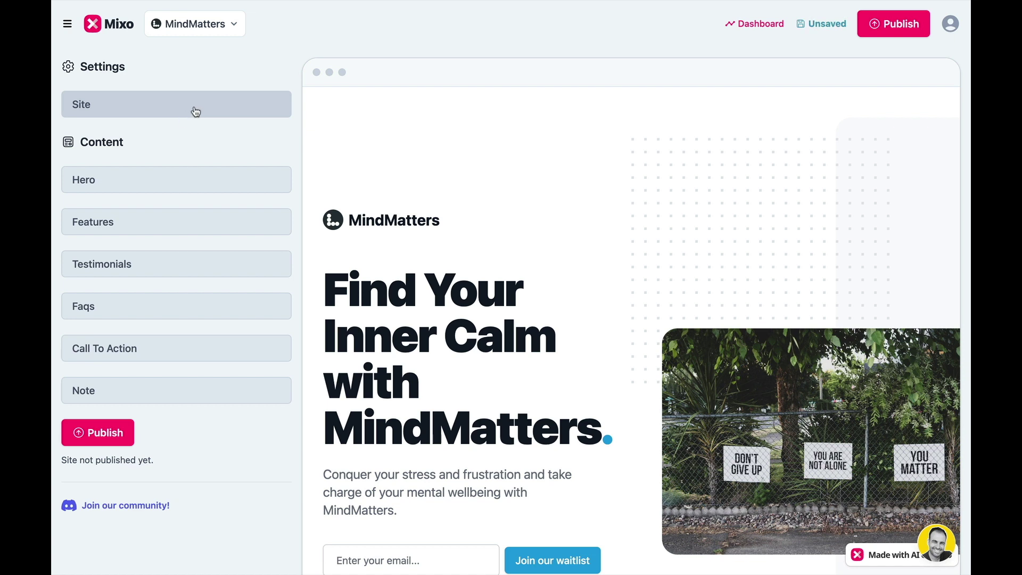
Step: Remove 'with MindMatters' from the hero title and add helper text 'This is helper text'
{"action": "left_click", "coordinate": [210, 184]}
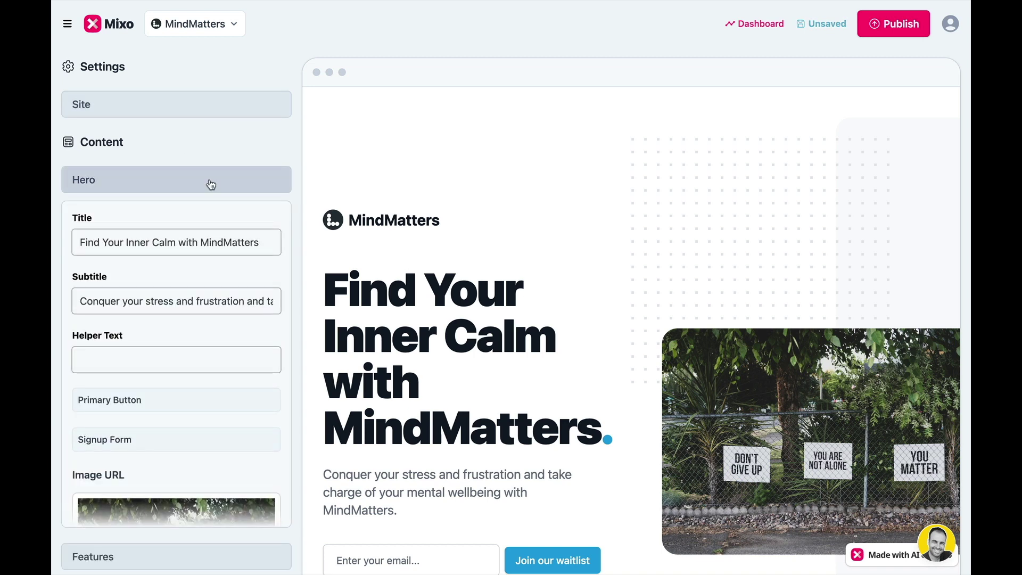
{"action": "left_click_drag", "start_coordinate": [177, 242], "coordinate": [218, 271]}
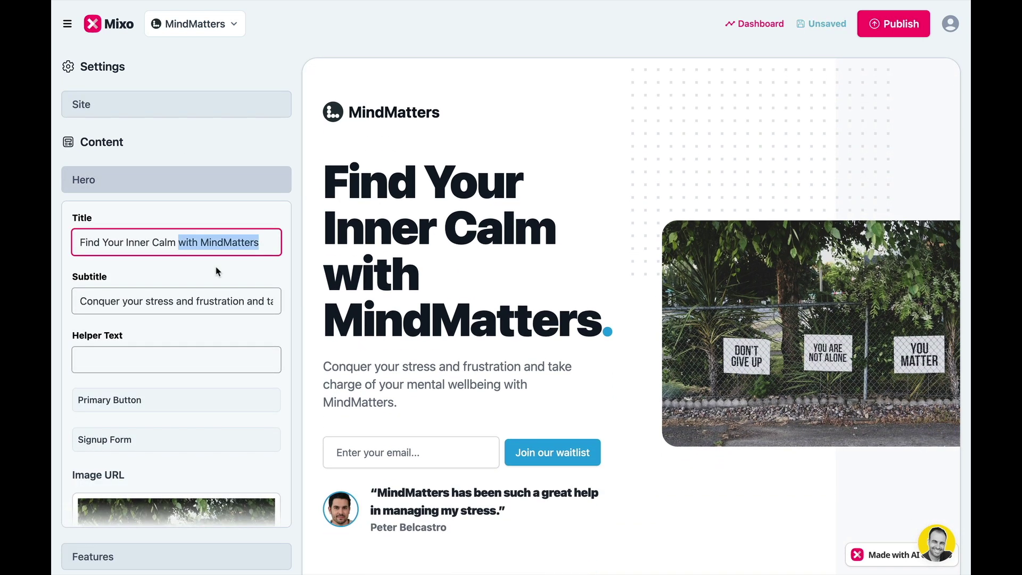
{"action": "key", "text": "BackSpace"}
{"action": "left_click", "coordinate": [197, 354]}
{"action": "type", "text": "This is"}
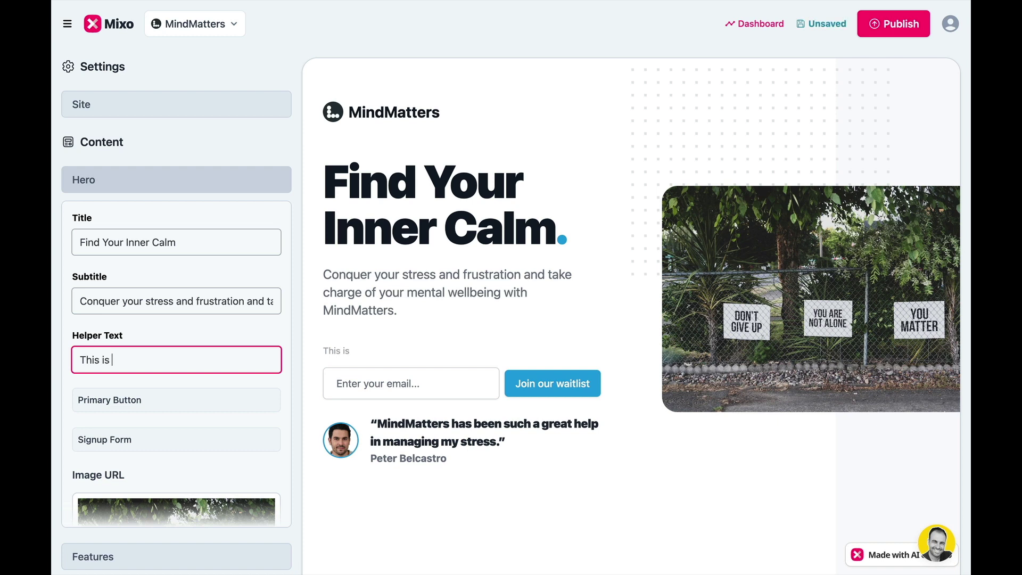
{"action": "type", "text": " helper text"}
Step: Toggle the hero signup form and try the Get Started button on, then off
{"action": "scroll", "coordinate": [197, 358], "scroll_direction": "down", "scroll_amount": 3}
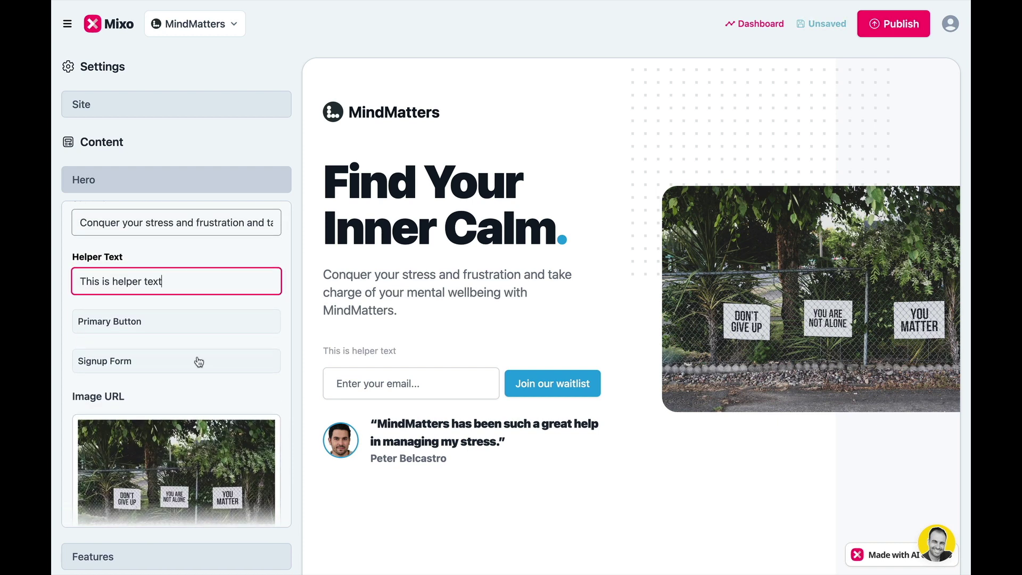
{"action": "left_click", "coordinate": [197, 361]}
{"action": "left_click", "coordinate": [89, 400]}
{"action": "left_click", "coordinate": [165, 360]}
{"action": "left_click", "coordinate": [112, 321]}
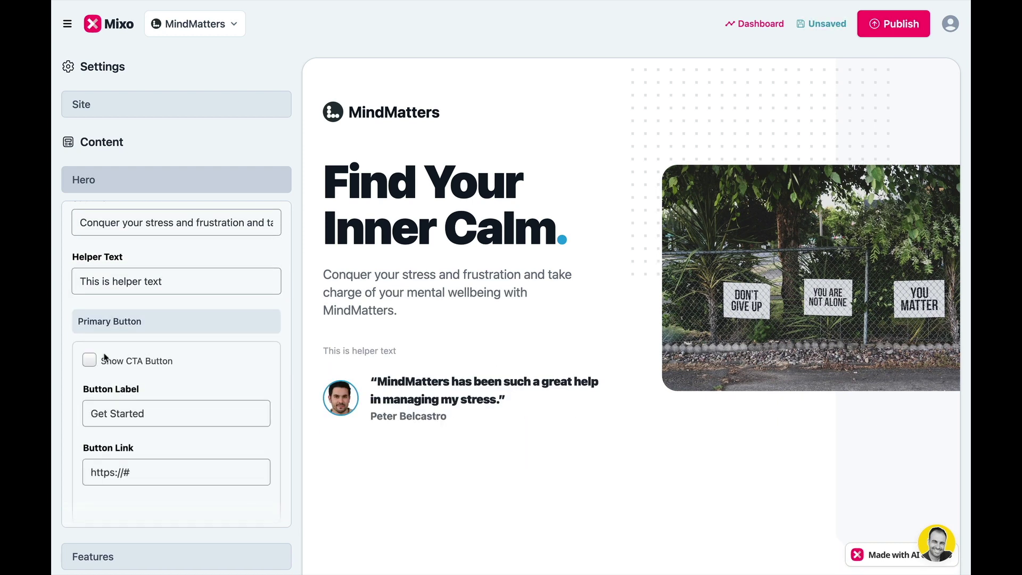
{"action": "left_click", "coordinate": [89, 360]}
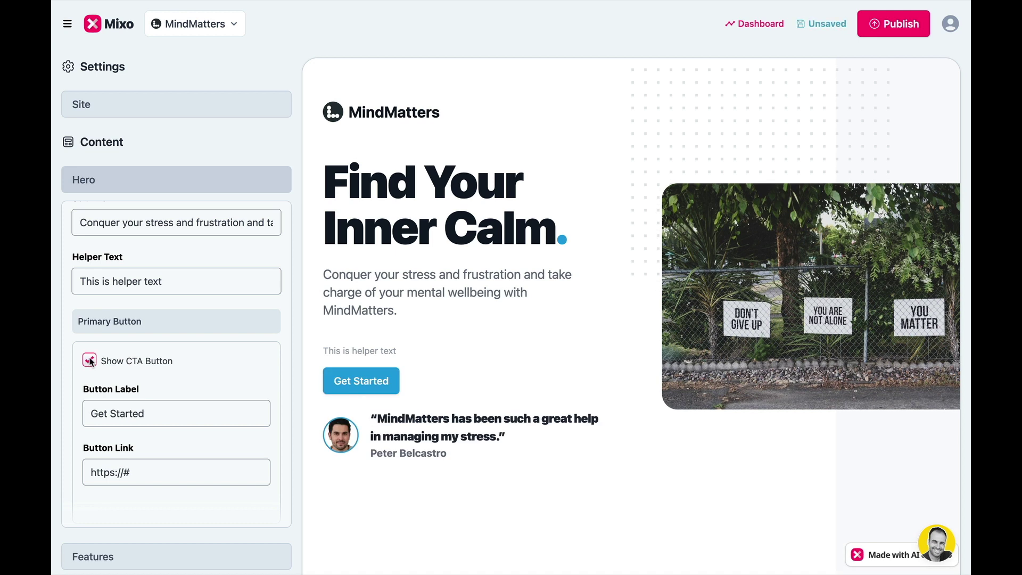
{"action": "left_click", "coordinate": [90, 361]}
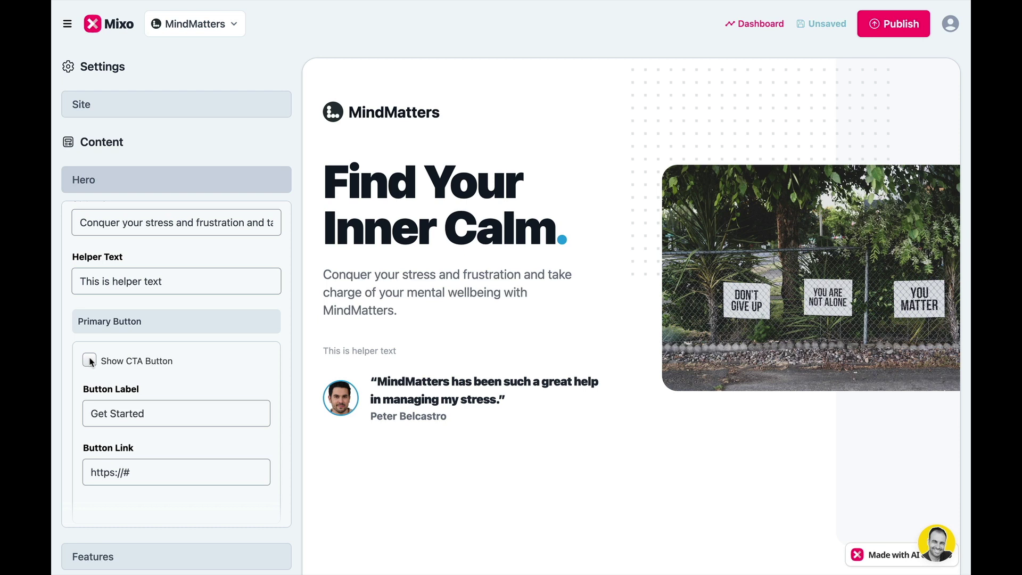
{"action": "left_click", "coordinate": [185, 322]}
Step: Show the five-star ratings row in the hero, keeping the review quote visible
{"action": "left_click", "coordinate": [140, 371]}
{"action": "scroll", "coordinate": [160, 368], "scroll_direction": "down", "scroll_amount": 5}
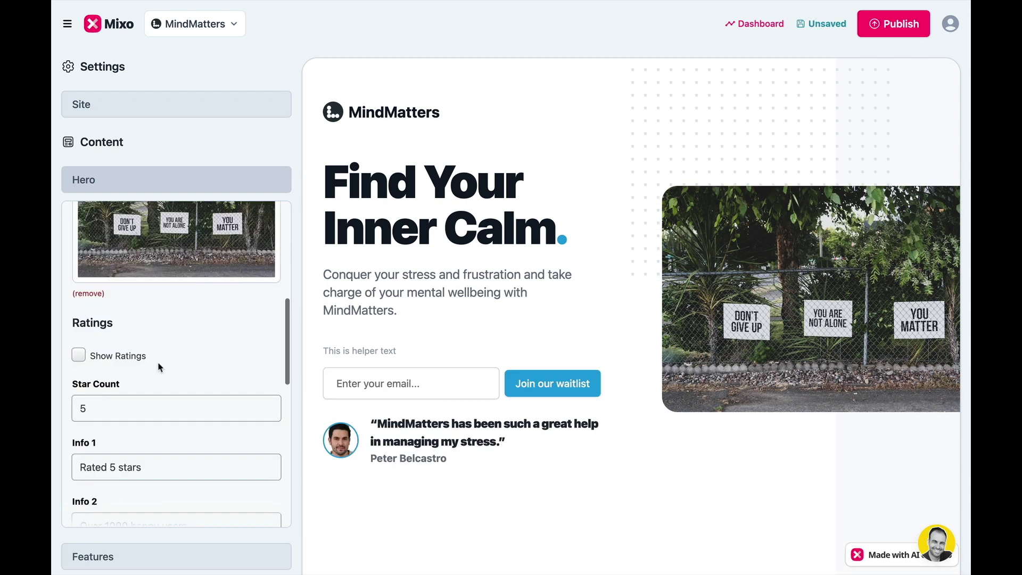
{"action": "left_click", "coordinate": [80, 355]}
{"action": "scroll", "coordinate": [197, 376], "scroll_direction": "down", "scroll_amount": 5}
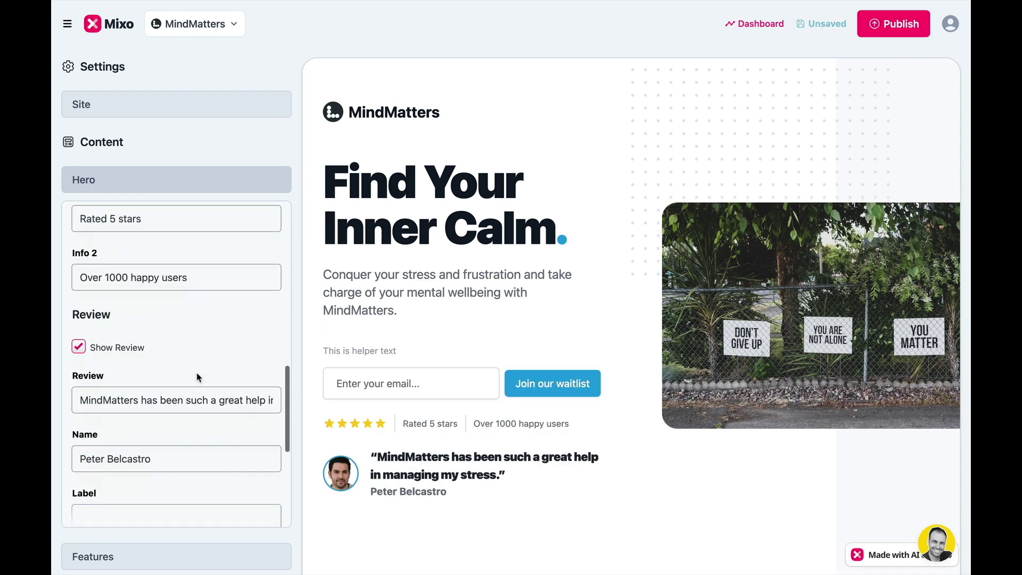
{"action": "left_click", "coordinate": [79, 299]}
{"action": "left_click", "coordinate": [79, 300]}
{"action": "scroll", "coordinate": [181, 372], "scroll_direction": "down", "scroll_amount": 5}
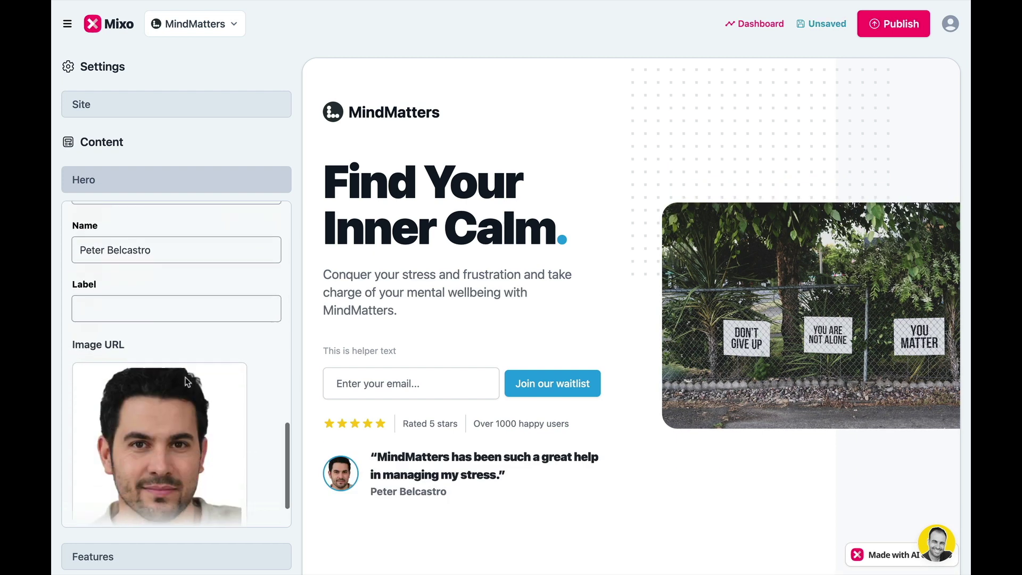
{"action": "left_click", "coordinate": [197, 179]}
{"action": "left_click", "coordinate": [199, 222]}
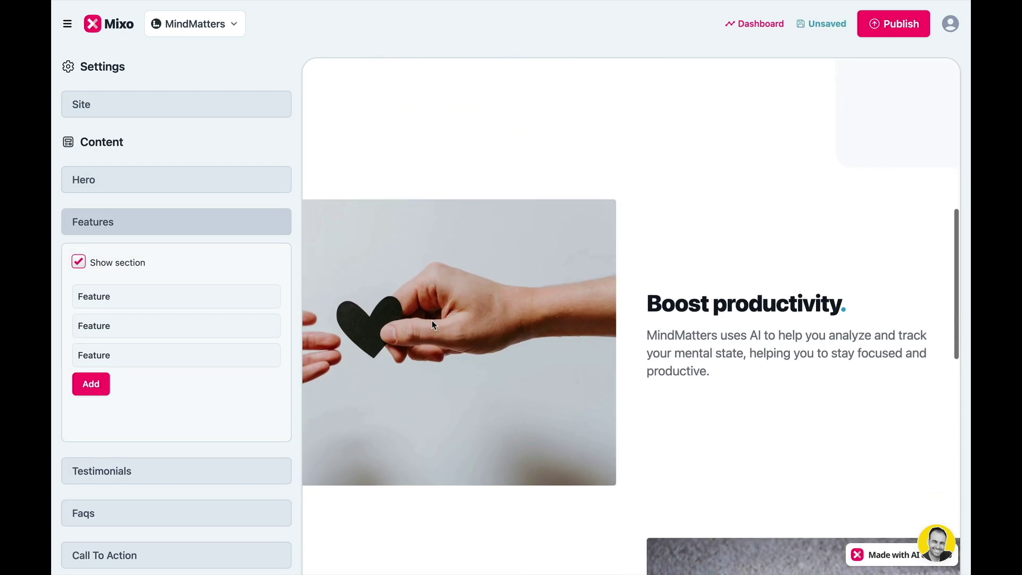
Step: Make the third feature visible on the page
{"action": "left_click", "coordinate": [171, 296]}
{"action": "left_click", "coordinate": [198, 296]}
{"action": "left_click", "coordinate": [198, 325]}
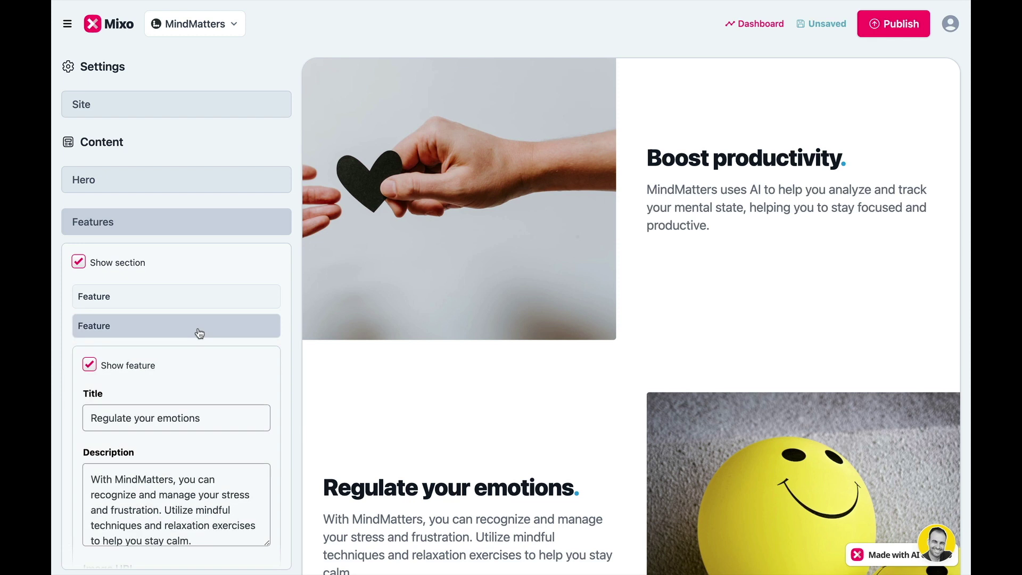
{"action": "left_click", "coordinate": [198, 325]}
{"action": "left_click", "coordinate": [158, 355]}
{"action": "left_click", "coordinate": [89, 409]}
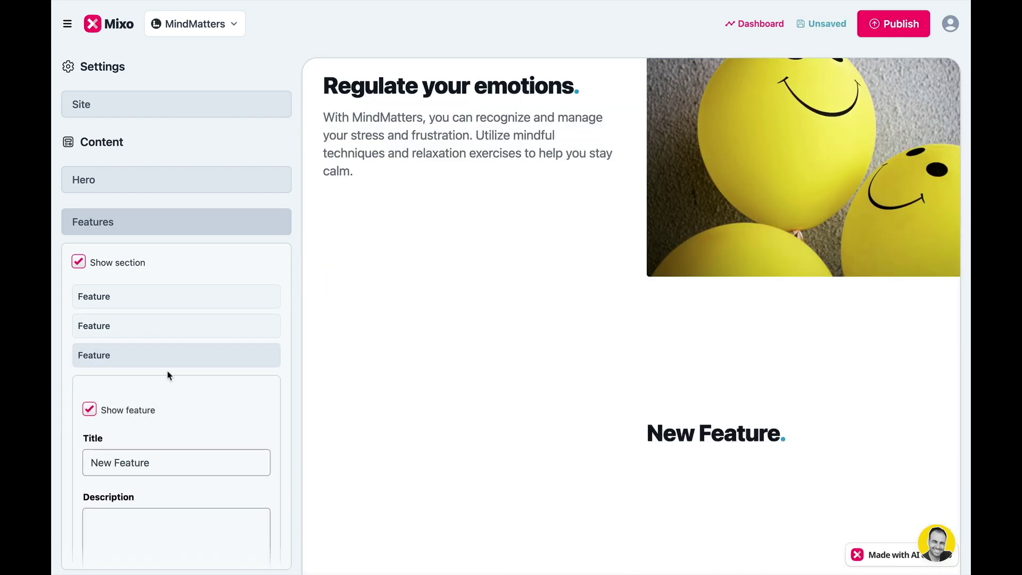
{"action": "scroll", "coordinate": [167, 373], "scroll_direction": "down", "scroll_amount": 3}
Step: Title the third feature 'This is a New Feature' and pick a 'stress' photo from the Media Library
{"action": "left_click", "coordinate": [90, 313]}
{"action": "type", "text": "Th"}
{"action": "type", "text": "is is a"}
{"action": "left_click", "coordinate": [106, 503]}
{"action": "type", "text": "stress"}
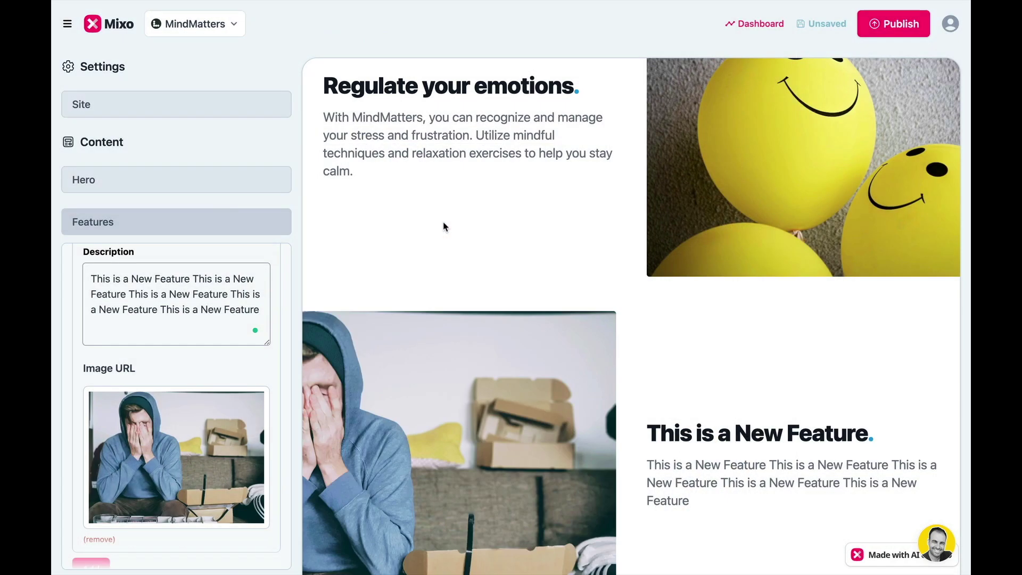
{"action": "scroll", "coordinate": [563, 343], "scroll_direction": "down", "scroll_amount": 4}
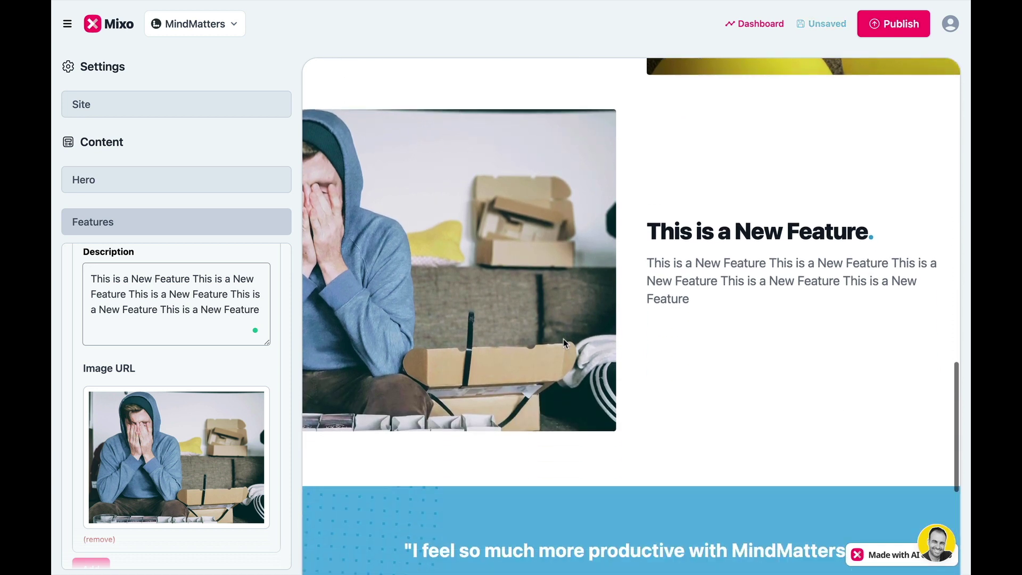
{"action": "left_click", "coordinate": [230, 231]}
Step: Toggle the testimonials section off and on, leaving it shown
{"action": "left_click", "coordinate": [195, 263]}
{"action": "left_click", "coordinate": [78, 304]}
{"action": "left_click", "coordinate": [78, 304]}
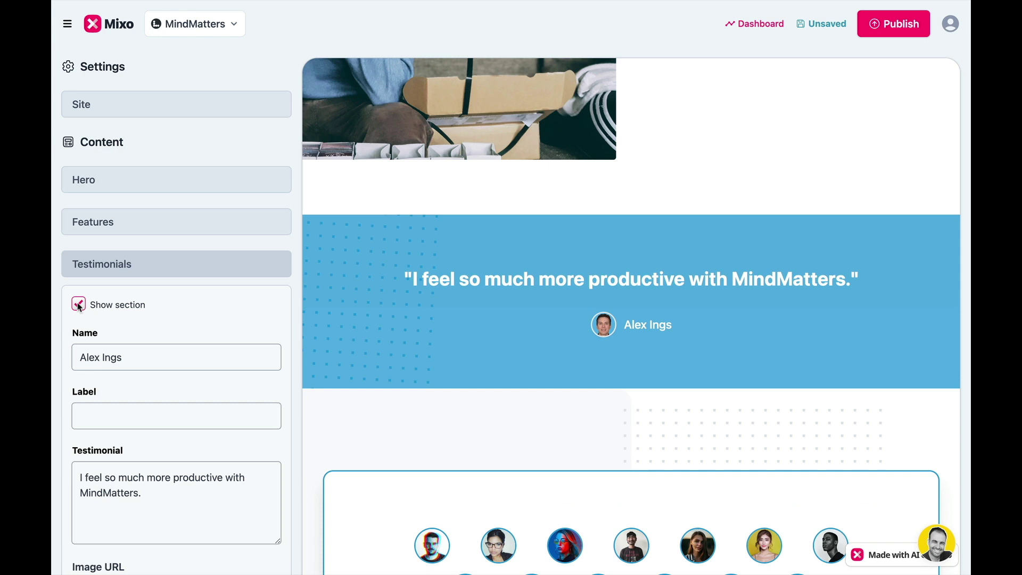
{"action": "left_click", "coordinate": [78, 306]}
{"action": "left_click", "coordinate": [78, 306]}
{"action": "scroll", "coordinate": [205, 346], "scroll_direction": "down", "scroll_amount": 4}
Step: Show the 'Questions?' FAQ section and toggle the call-to-action section's visibility
{"action": "left_click", "coordinate": [206, 346]}
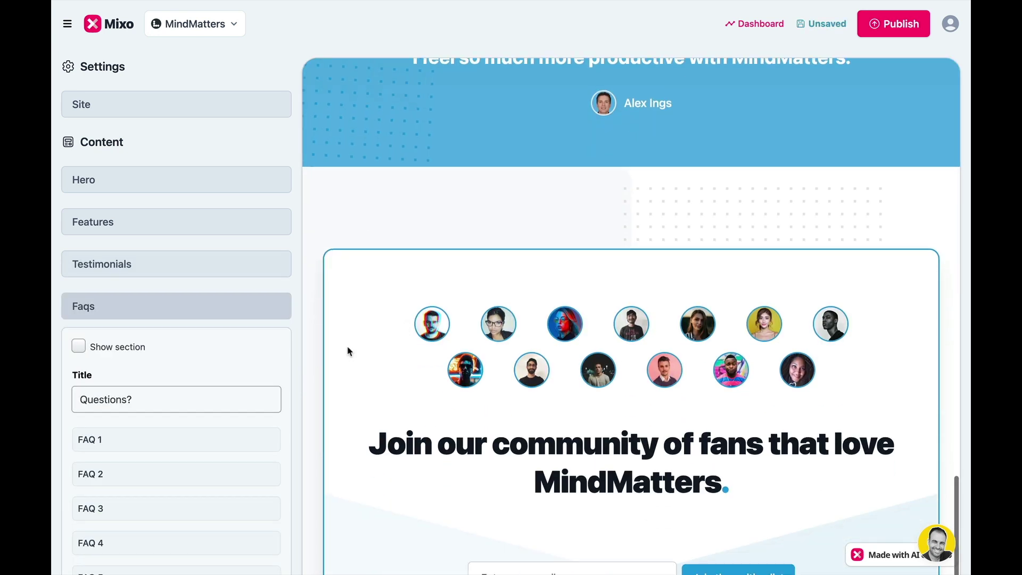
{"action": "left_click", "coordinate": [78, 347]}
{"action": "scroll", "coordinate": [414, 355], "scroll_direction": "down", "scroll_amount": 5}
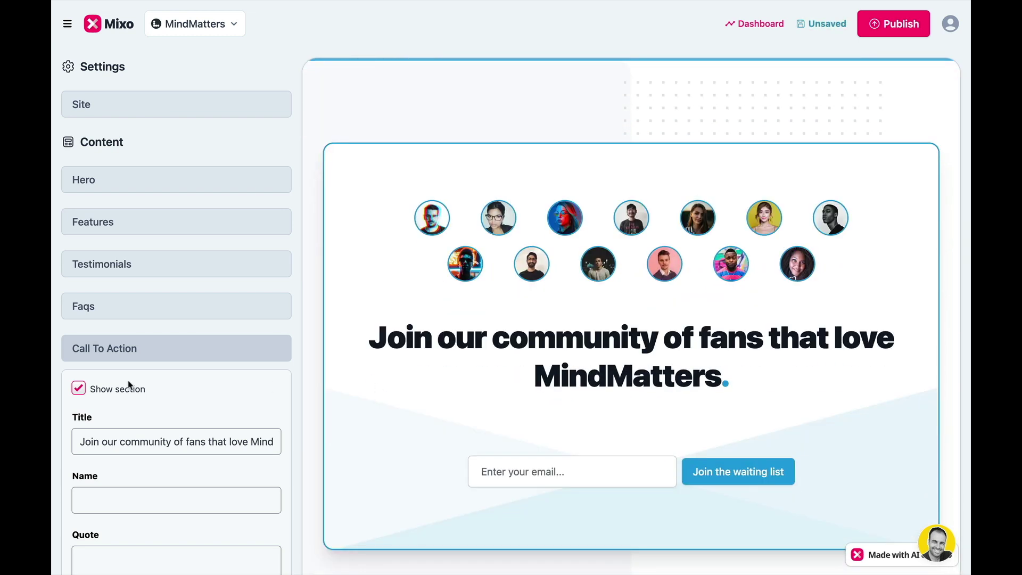
{"action": "left_click", "coordinate": [79, 388]}
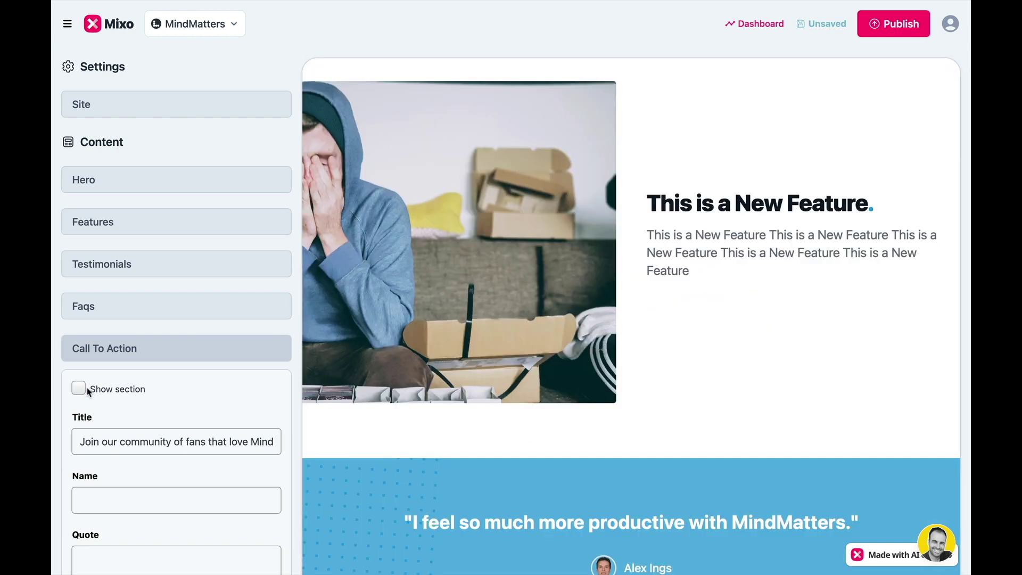
{"action": "left_click", "coordinate": [88, 392]}
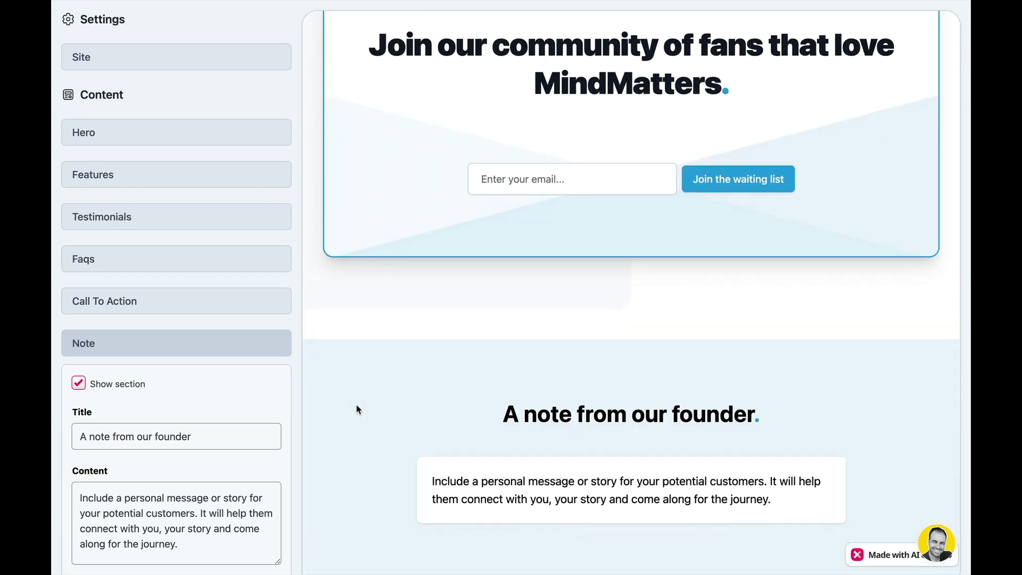
Step: Hide the founder's note section, publish MindMatters, and scroll through the live page
{"action": "left_click", "coordinate": [80, 384]}
{"action": "left_click", "coordinate": [159, 346]}
{"action": "left_click", "coordinate": [112, 390]}
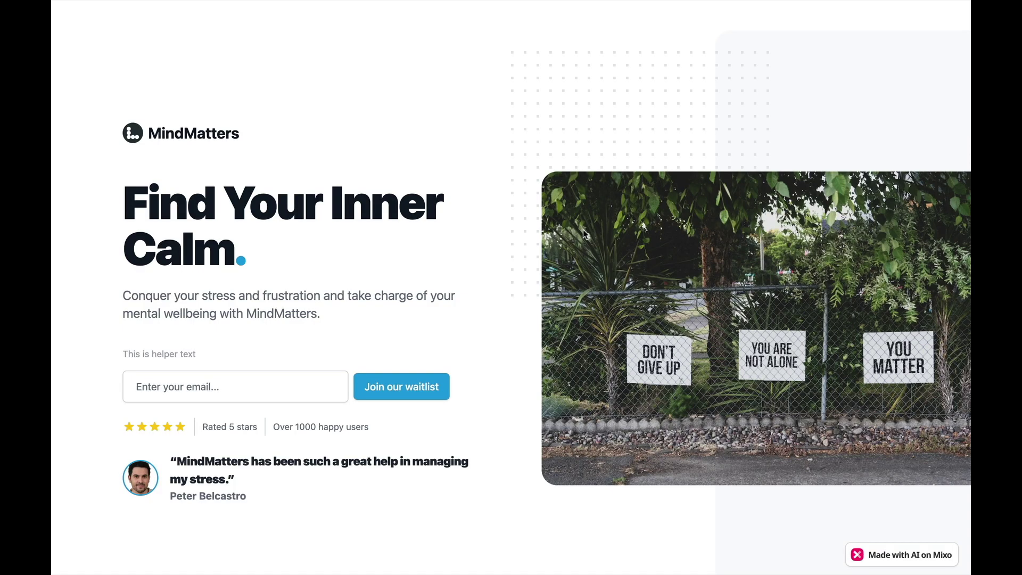
{"action": "scroll", "coordinate": [584, 234], "scroll_direction": "down", "scroll_amount": 5}
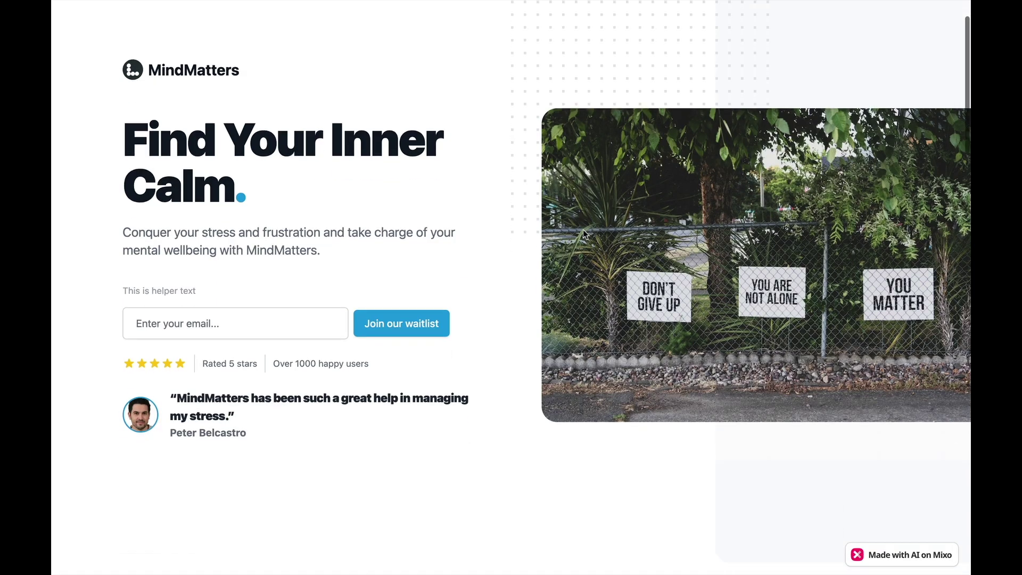
{"action": "scroll", "coordinate": [584, 234], "scroll_direction": "down", "scroll_amount": 15}
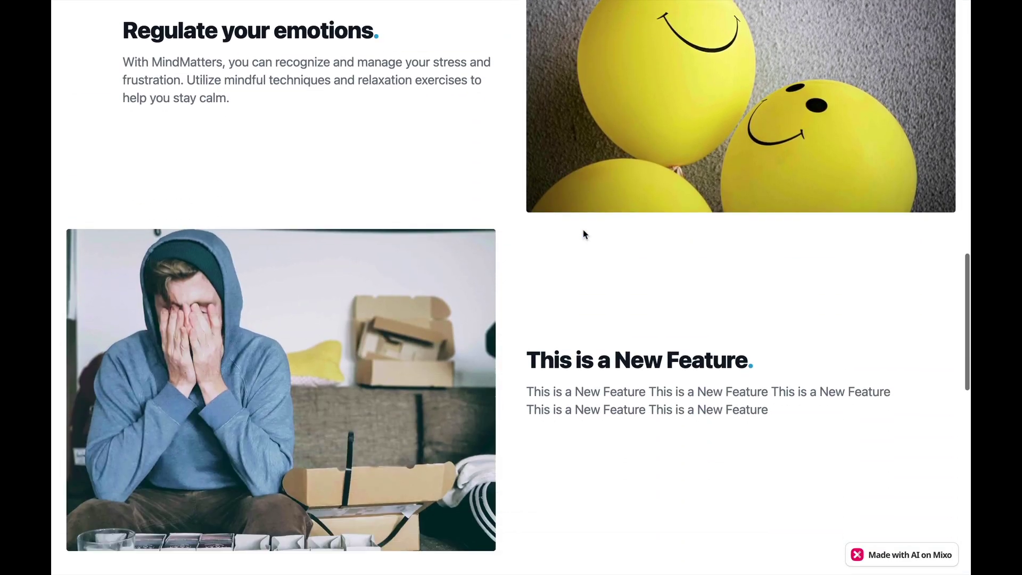
{"action": "scroll", "coordinate": [584, 235], "scroll_direction": "down", "scroll_amount": 10}
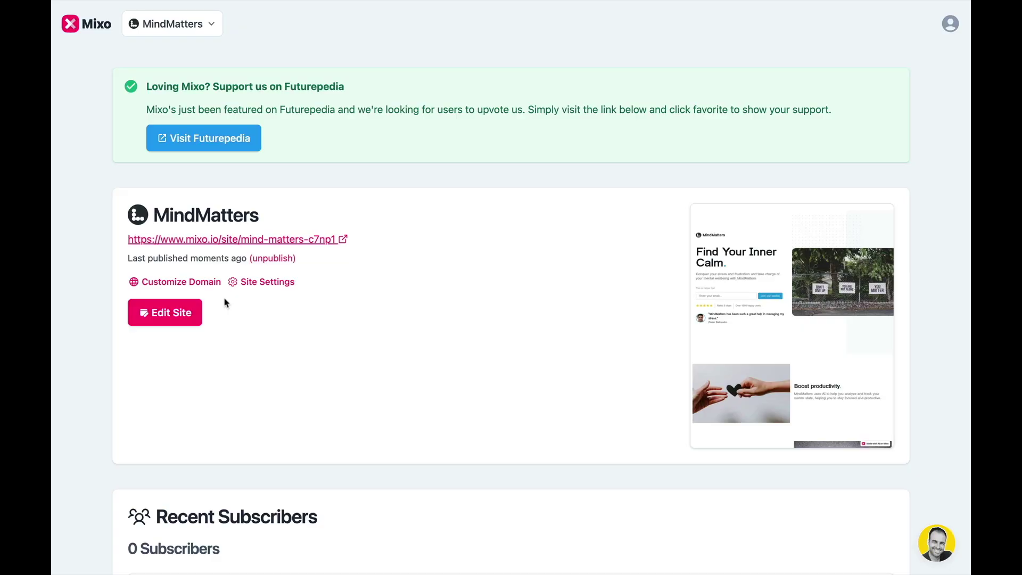
Step: Check the custom domain options, then disable the Made by Mixo badge in site settings
{"action": "left_click", "coordinate": [203, 283]}
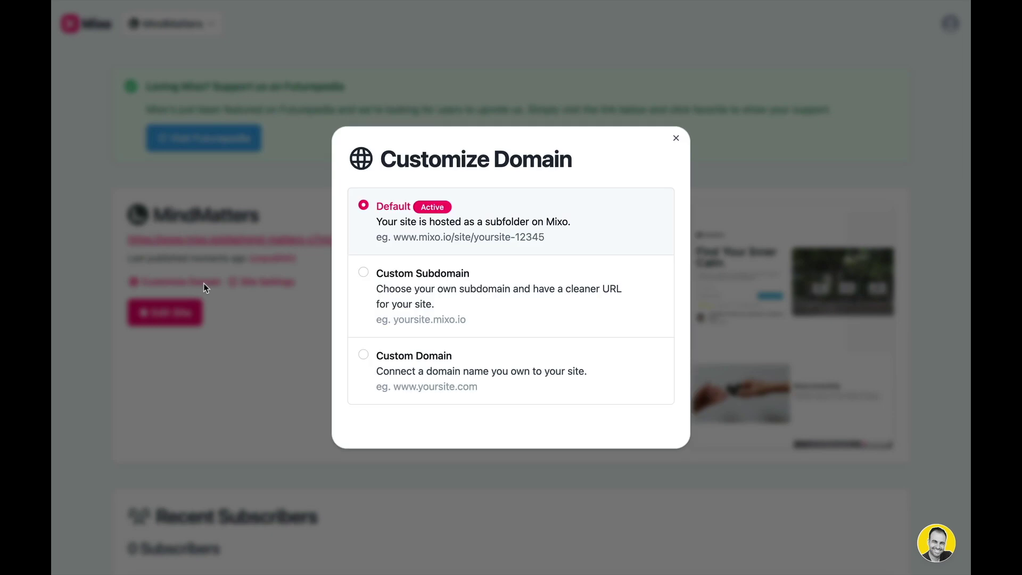
{"action": "left_click", "coordinate": [203, 282]}
{"action": "left_click", "coordinate": [285, 285]}
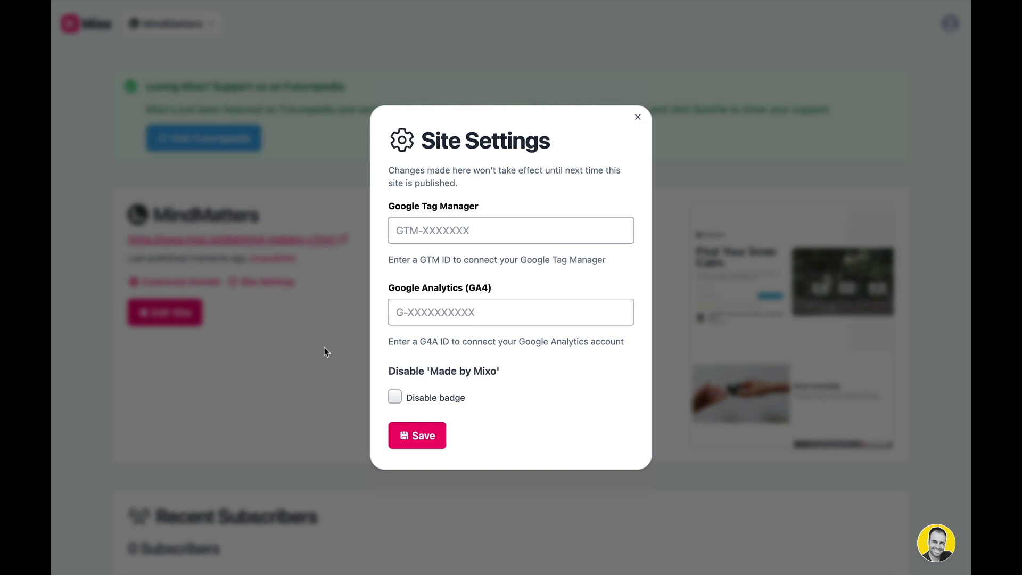
{"action": "left_click", "coordinate": [394, 396]}
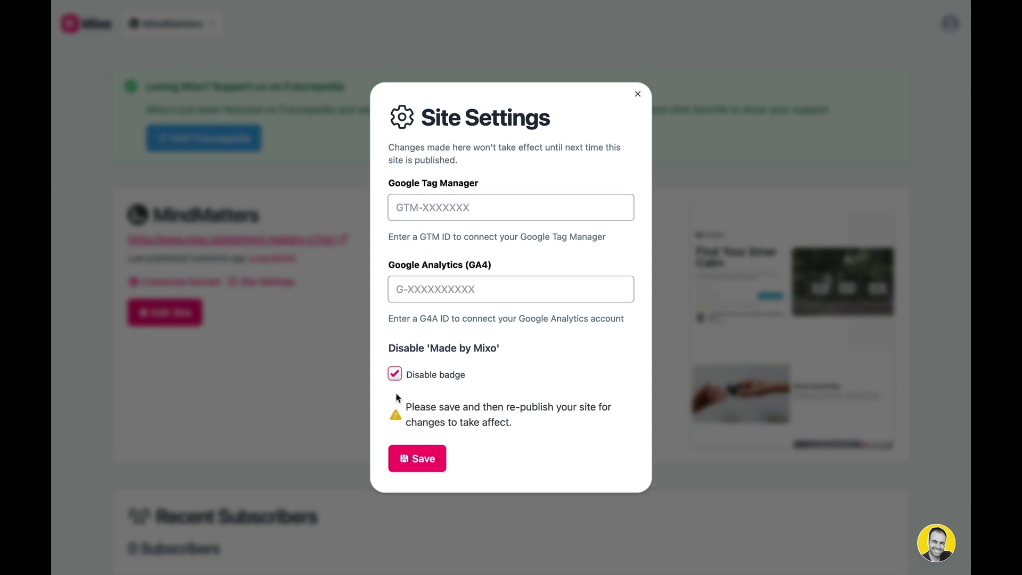
{"action": "left_click", "coordinate": [637, 94]}
{"action": "scroll", "coordinate": [639, 96], "scroll_direction": "down", "scroll_amount": 3}
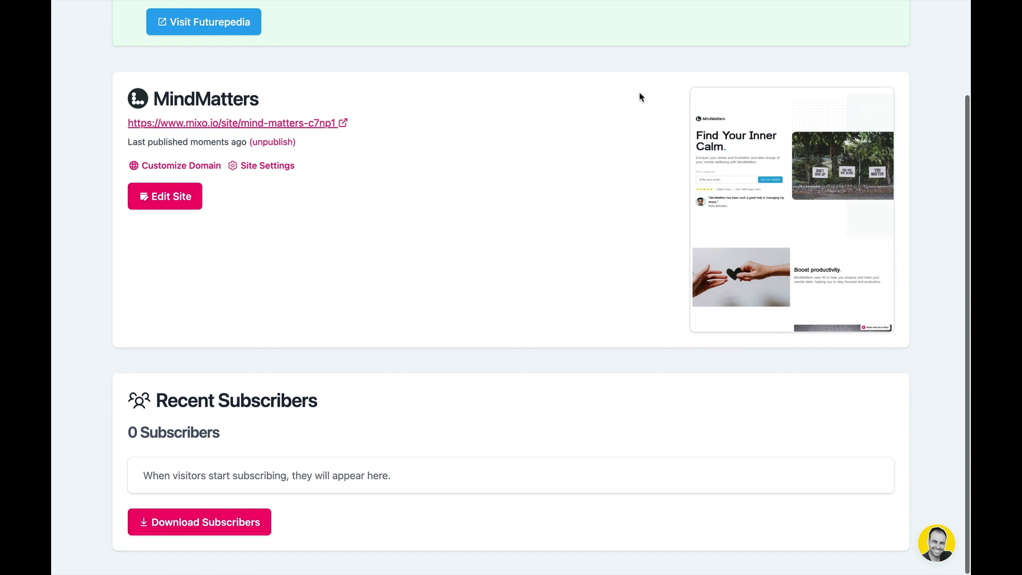